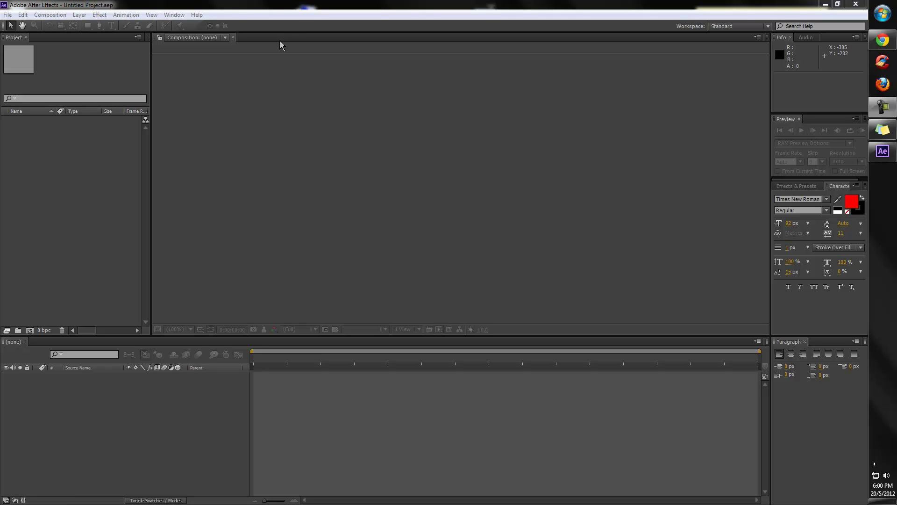
# Bring After Effects into focus and click through its panels and the Edit and File menus
pyautogui.click(293, 14)
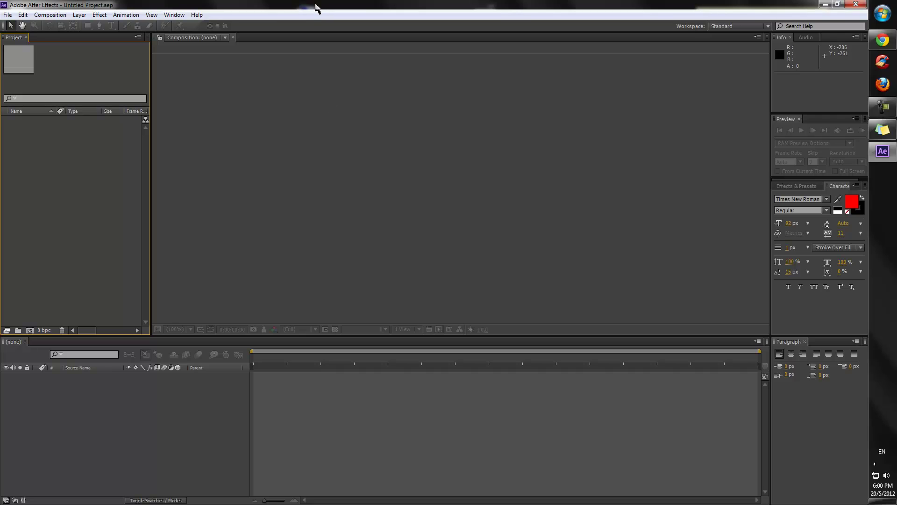
pyautogui.click(372, 190)
pyautogui.click(372, 415)
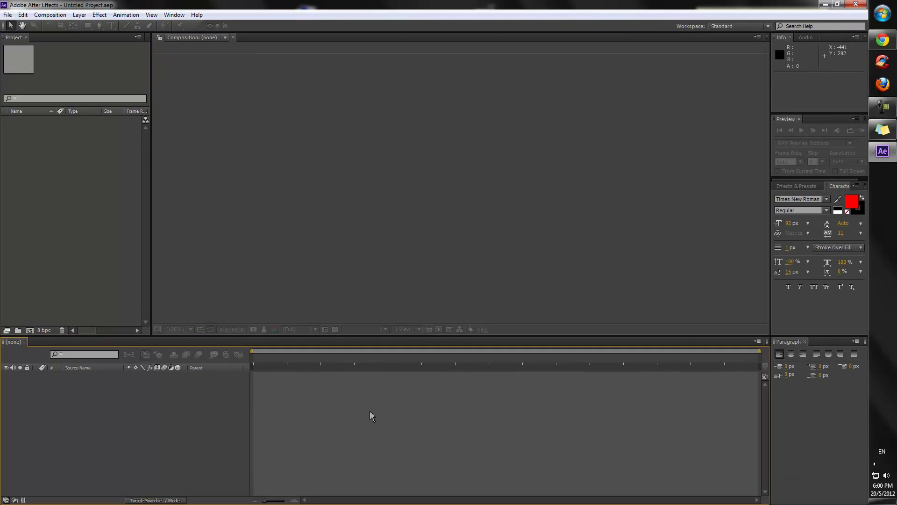
pyautogui.click(94, 223)
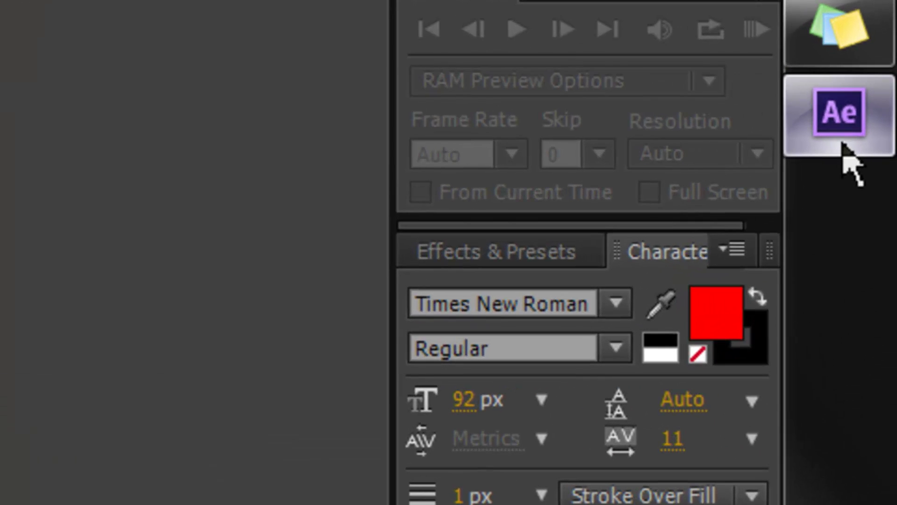
pyautogui.moveTo(882, 159)
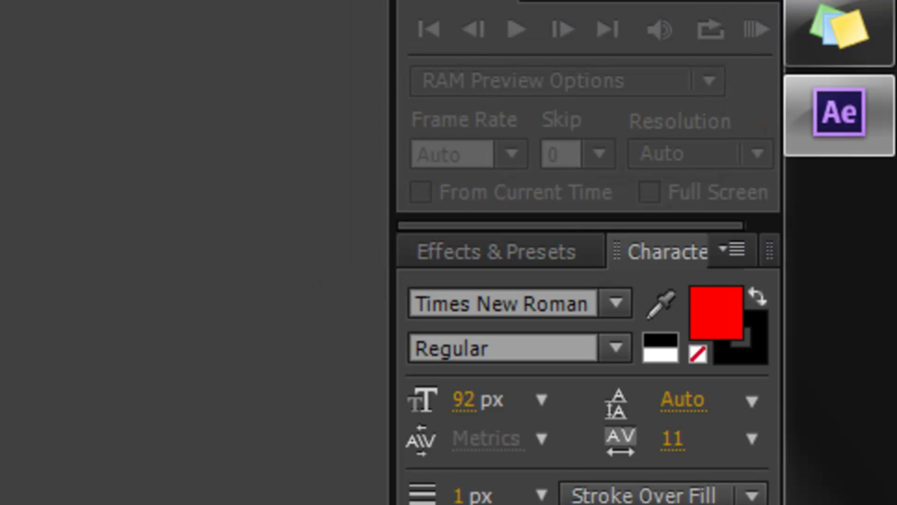
pyautogui.hotkey('alt', 'e')
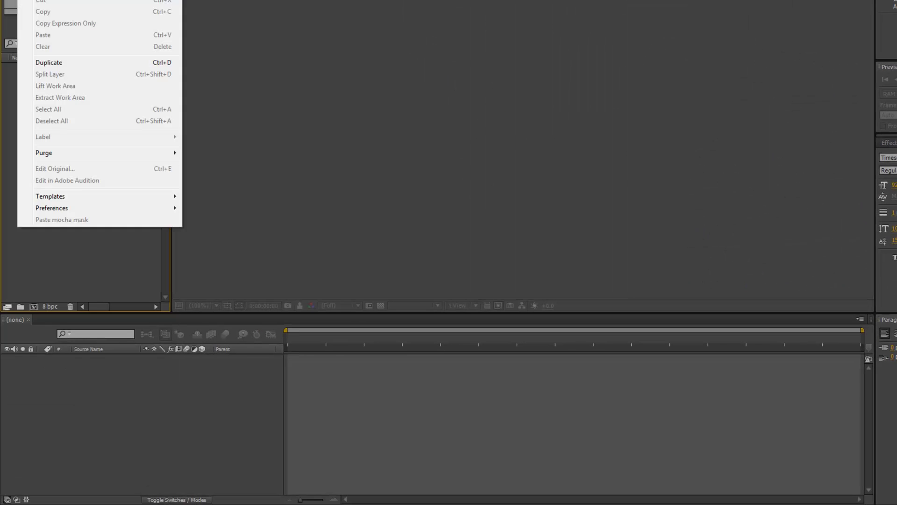
pyautogui.press('Left')
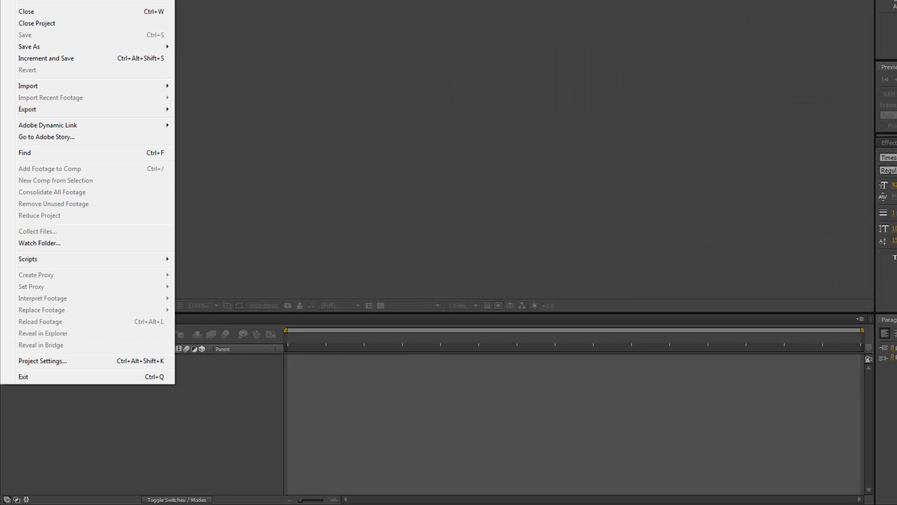
pyautogui.click(313, 82)
pyautogui.click(155, 73)
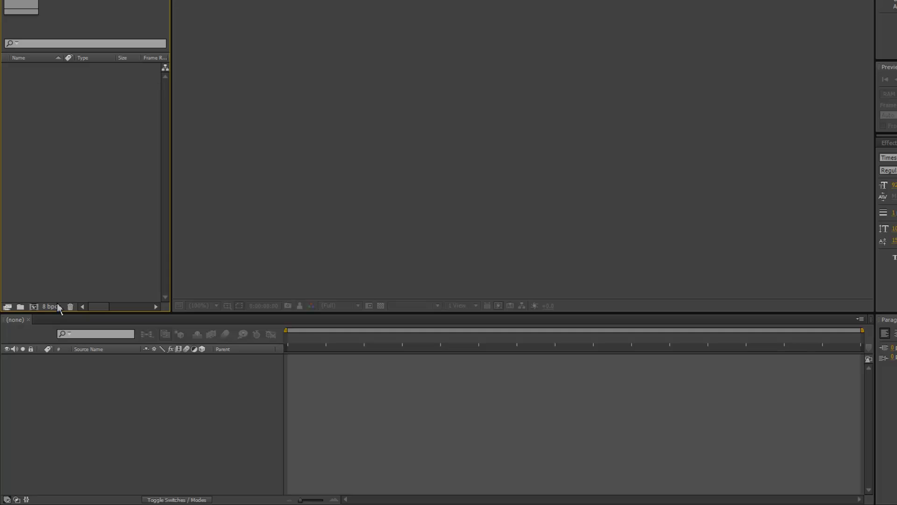
# Create Comp 1 with HDTV 1080 29.97 settings and show it in a 1 View layout
pyautogui.hotkey('ctrl', 'n')
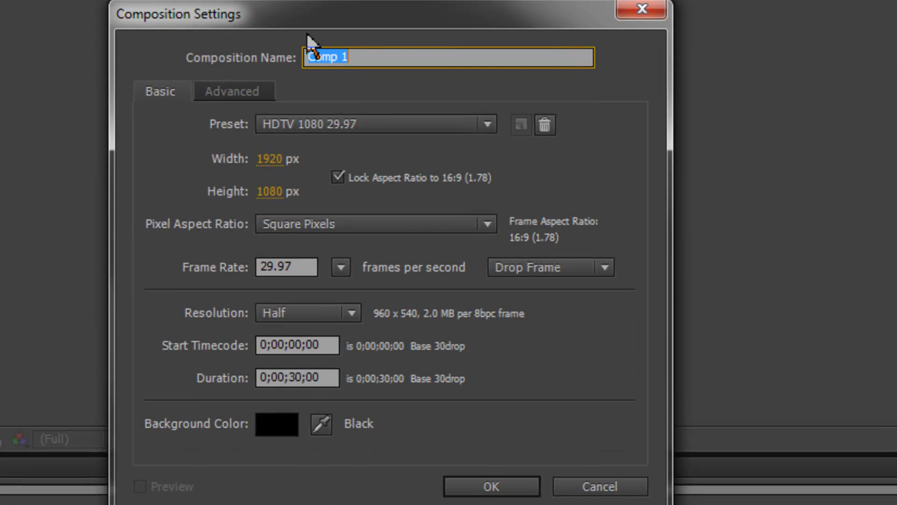
pyautogui.click(481, 486)
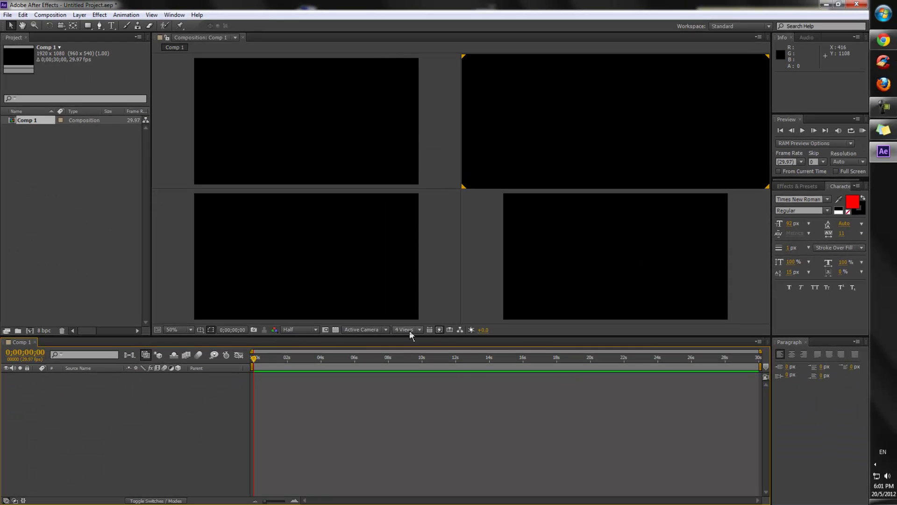
pyautogui.click(335, 440)
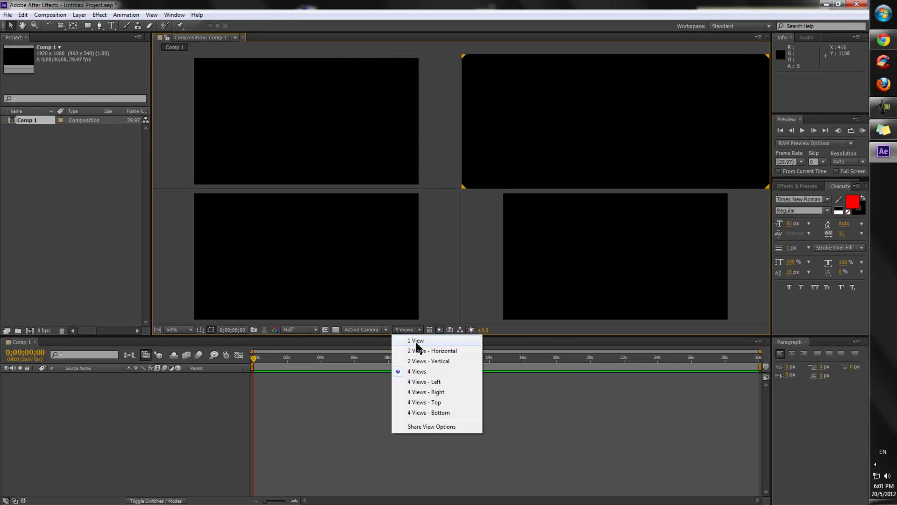
pyautogui.click(417, 342)
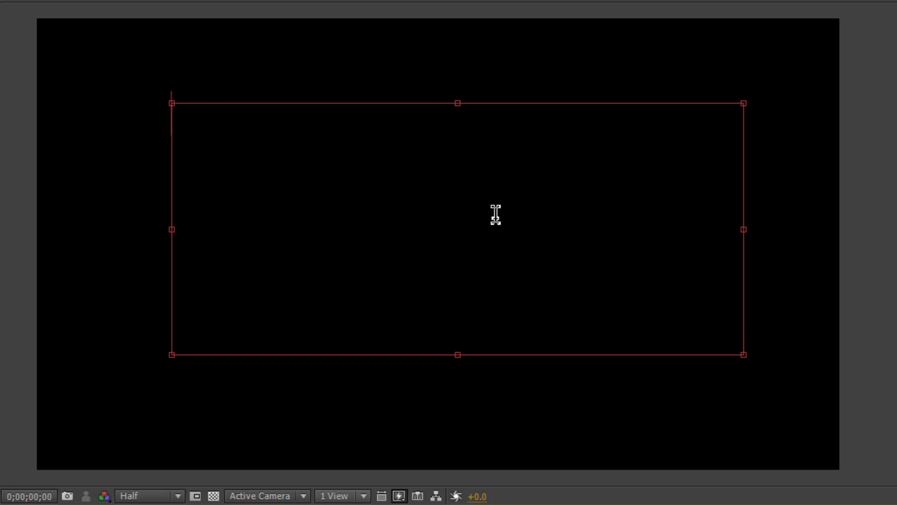
# Type 'Krismerful' into the text box and select all of it
pyautogui.write('Krismerful')
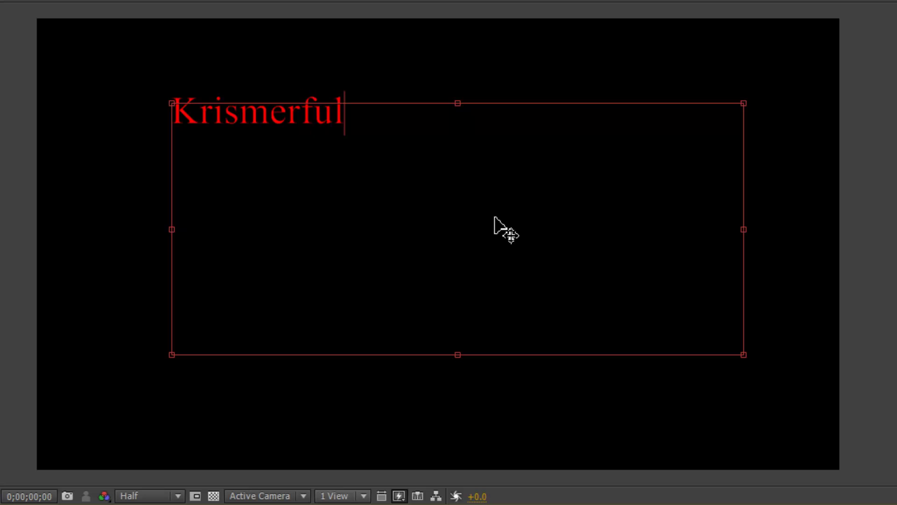
pyautogui.hotkey('ctrl', 'a')
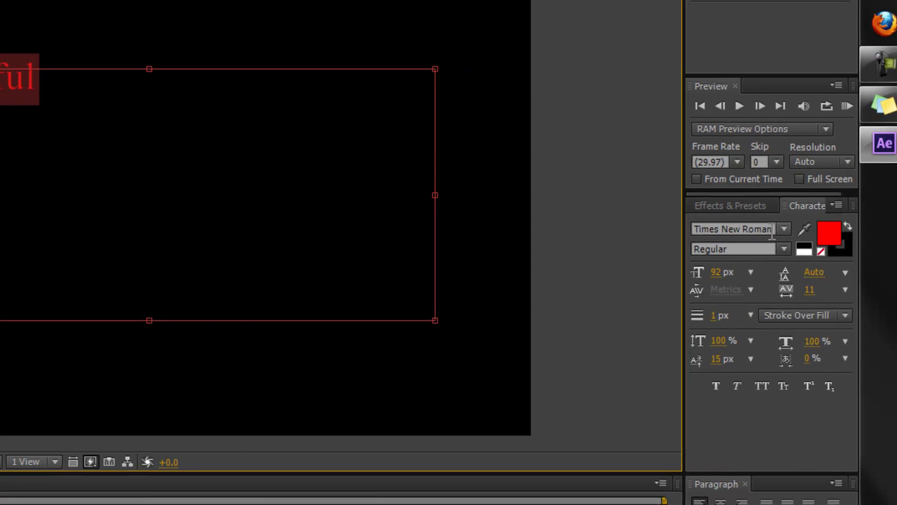
# Set the selected text's font to Arial Rounded MT Bold, replacing Transformers, and finish editing
pyautogui.click(776, 229)
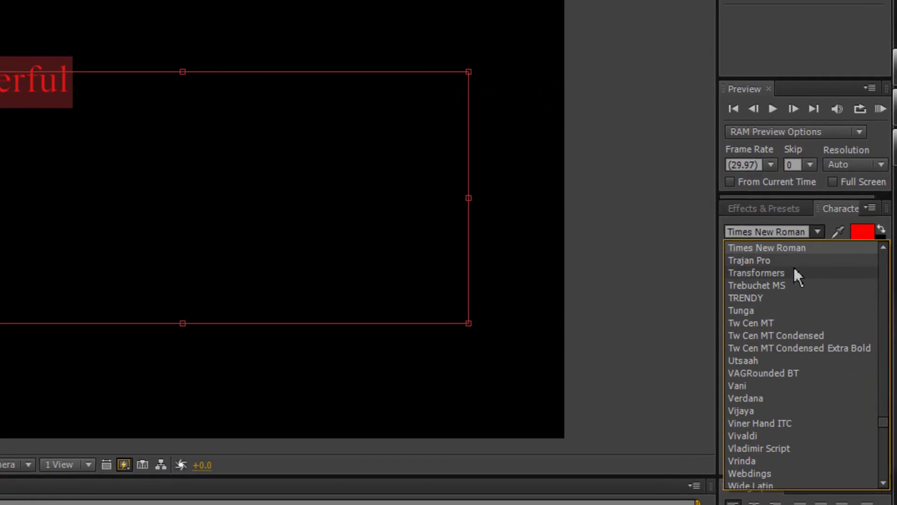
pyautogui.click(771, 270)
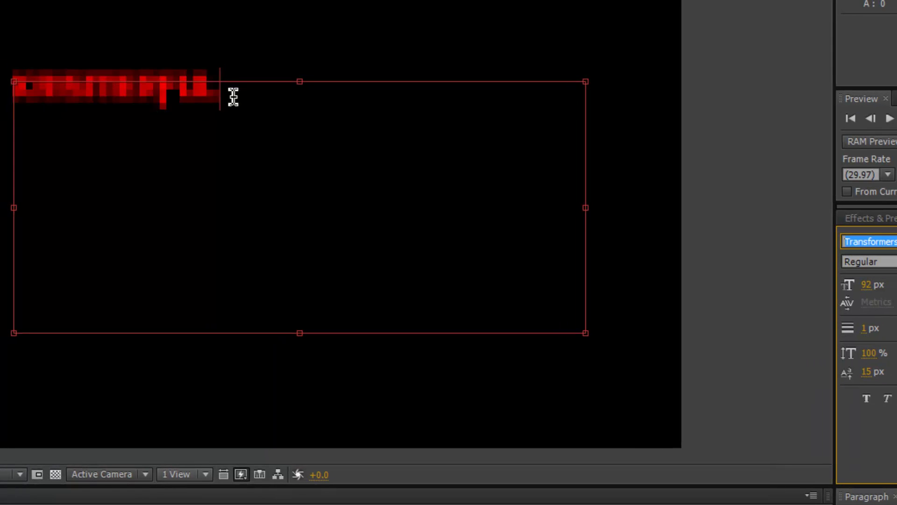
pyautogui.click(896, 241)
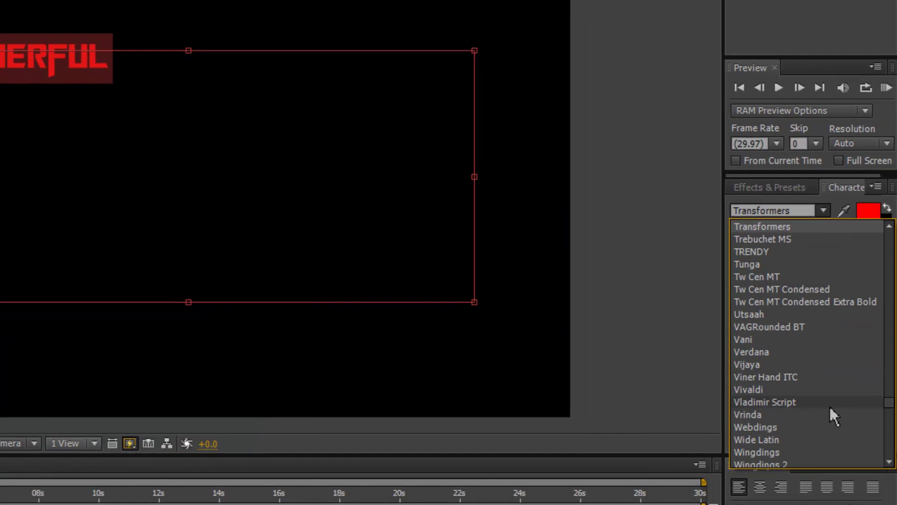
pyautogui.click(788, 210)
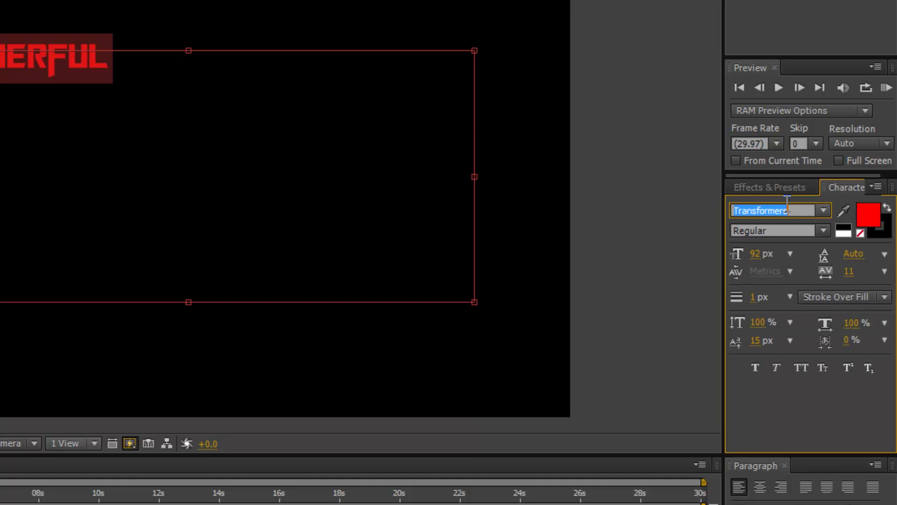
pyautogui.write('Aria')
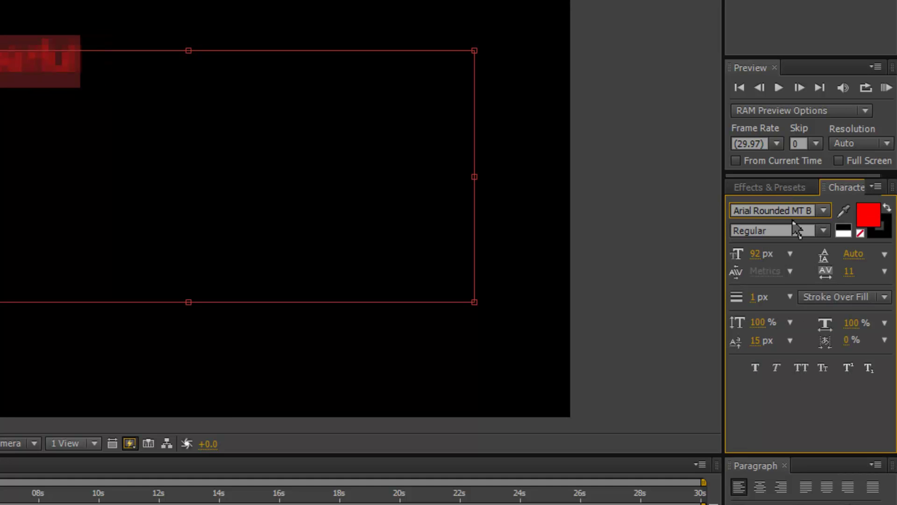
pyautogui.write('l')
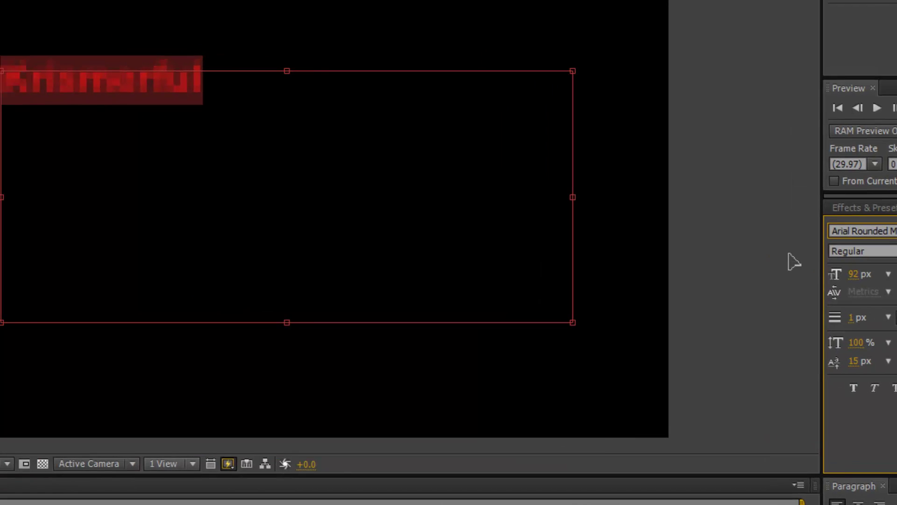
pyautogui.press('Escape')
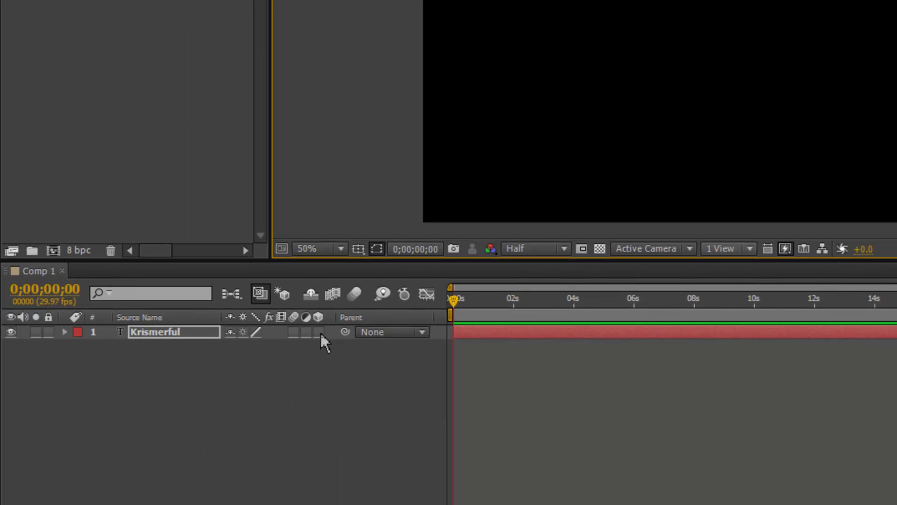
# Make Krismerful a 3D layer, nudge it right, and set Comp 1's renderer to Ray-traced 3D
pyautogui.click(321, 333)
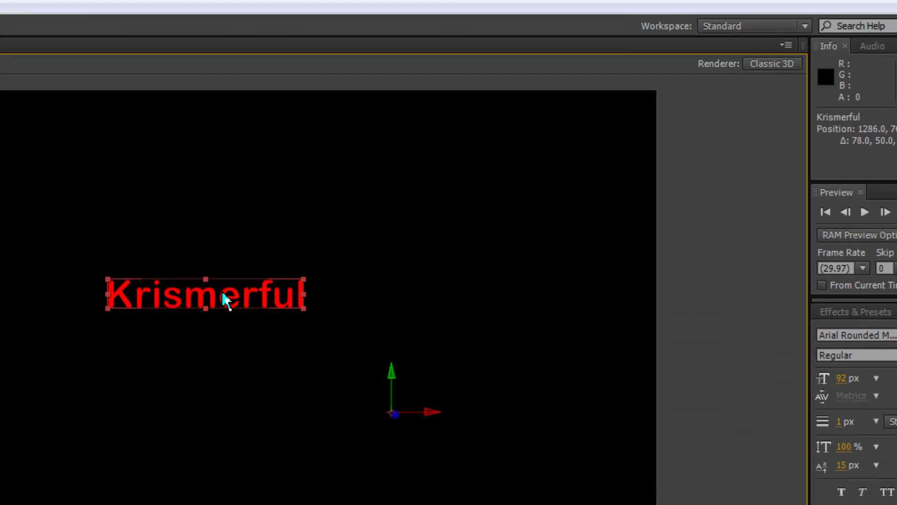
pyautogui.moveTo(243, 295); pyautogui.dragTo(279, 290)
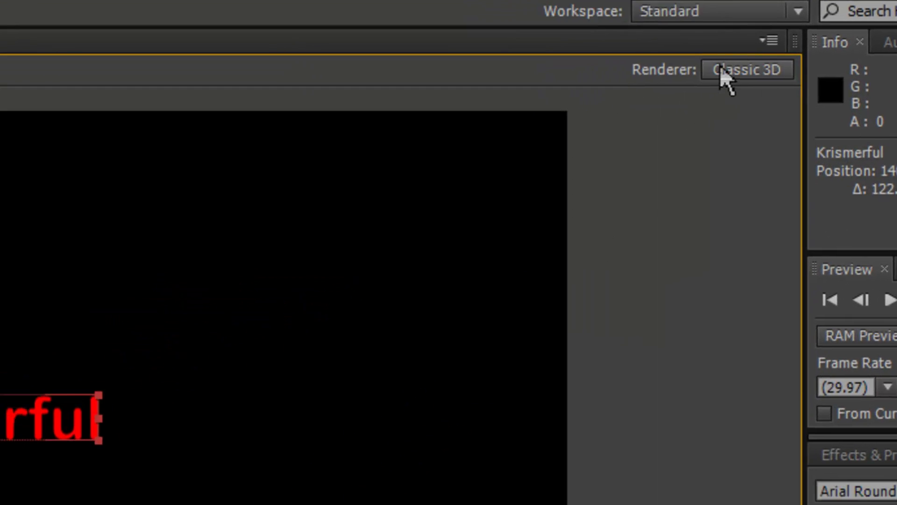
pyautogui.click(682, 98)
pyautogui.click(318, 246)
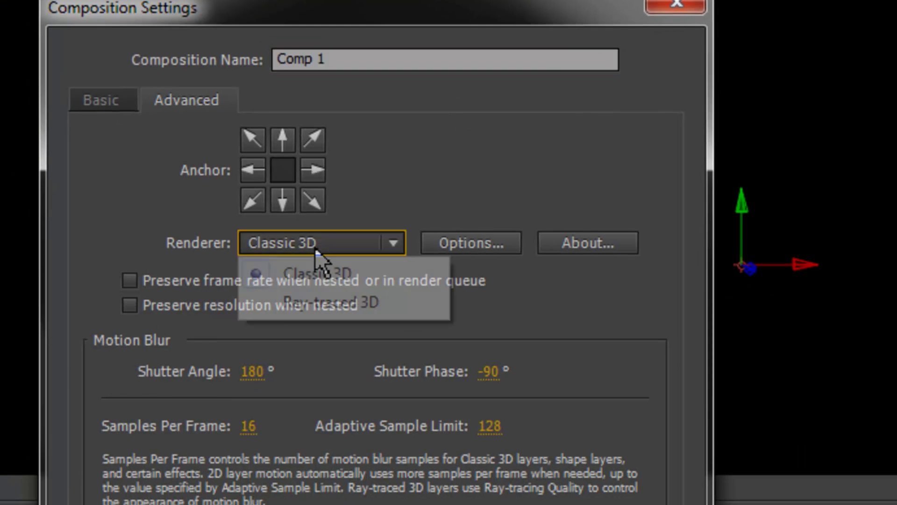
pyautogui.click(287, 302)
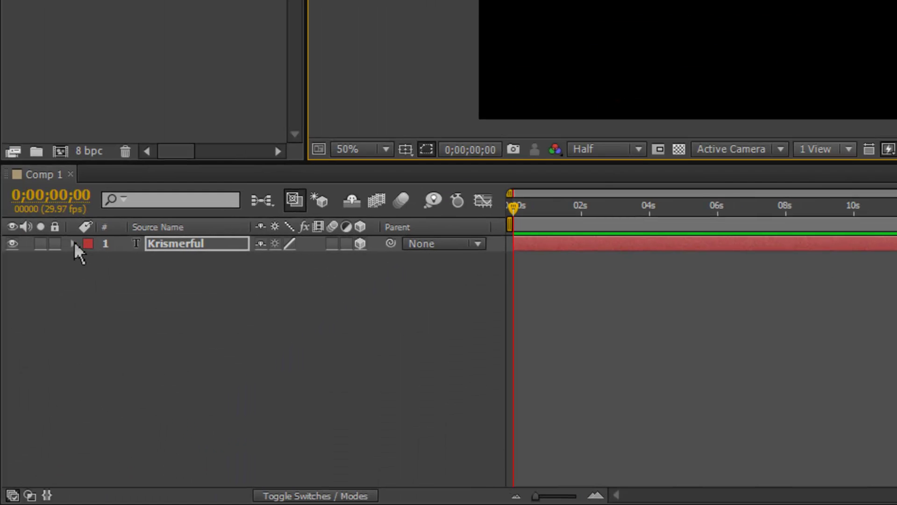
# Give Krismerful an Angular bevel in Geometry Options and rotate it to 24.8°, 298.9°, 14.8°
pyautogui.click(73, 243)
pyautogui.click(226, 244)
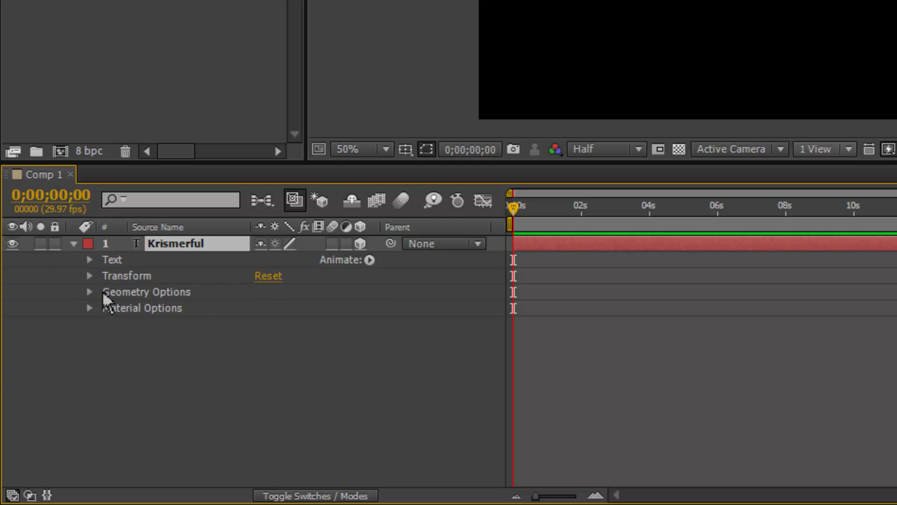
pyautogui.click(89, 291)
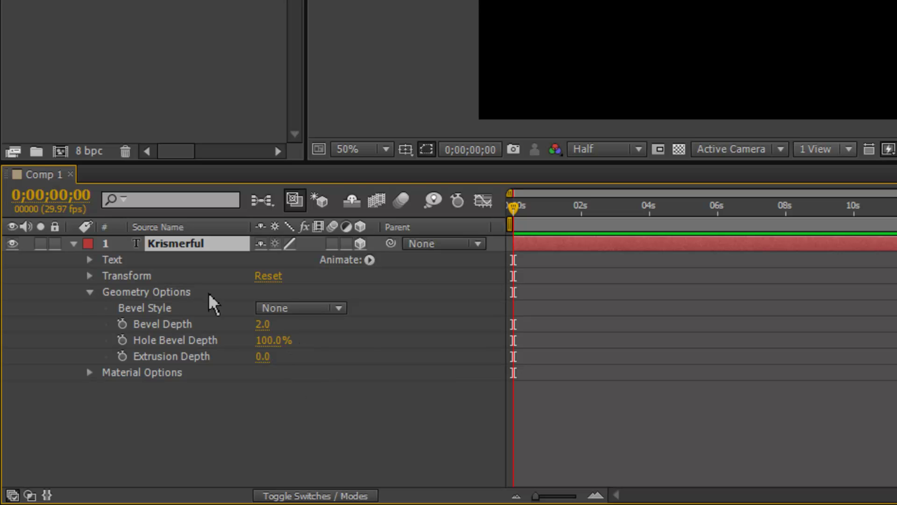
pyautogui.click(332, 309)
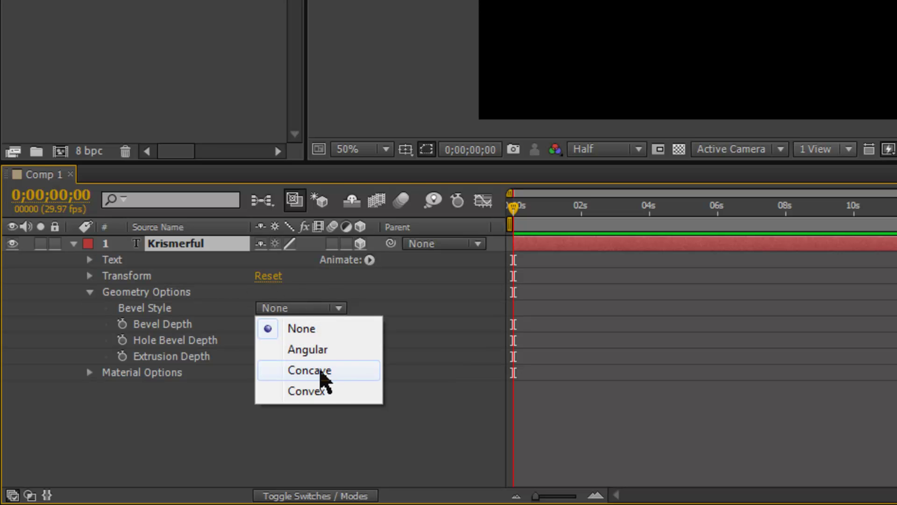
pyautogui.click(308, 349)
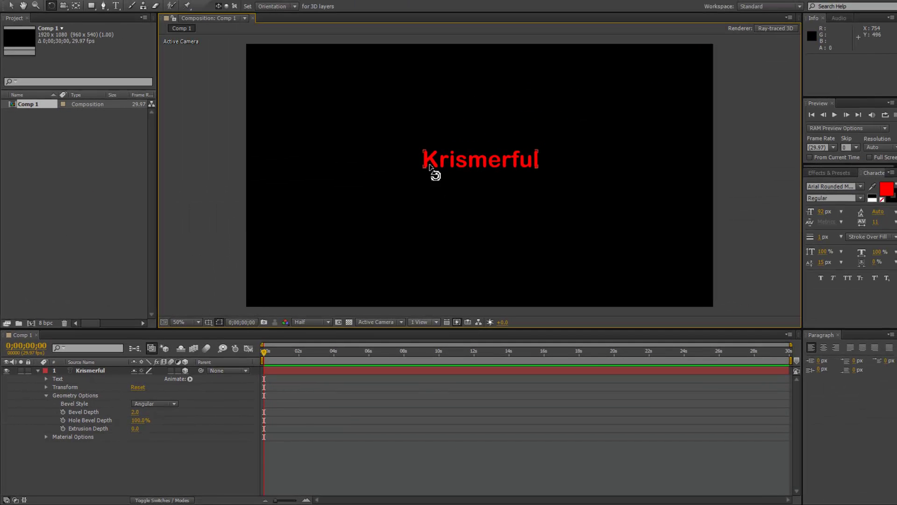
pyautogui.moveTo(429, 165); pyautogui.dragTo(449, 170)
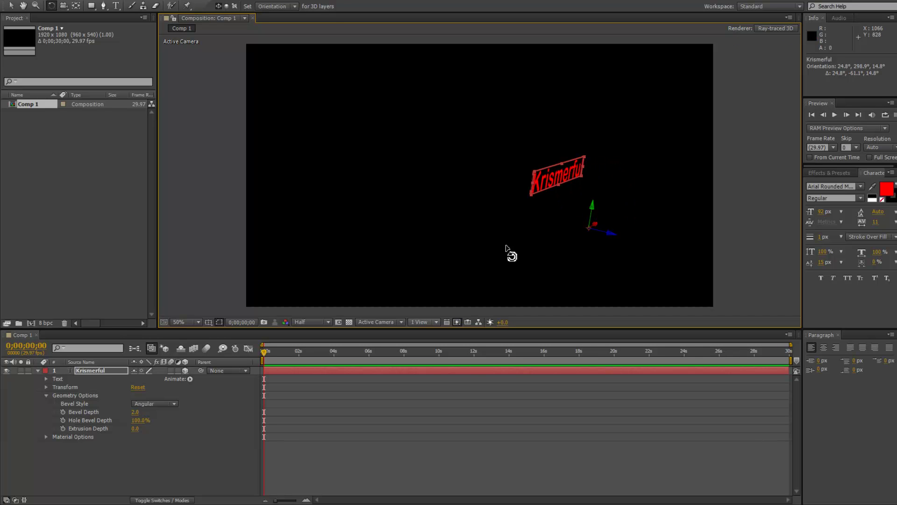
# Click the empty canvas to deselect the text layer and view the render
pyautogui.click(532, 257)
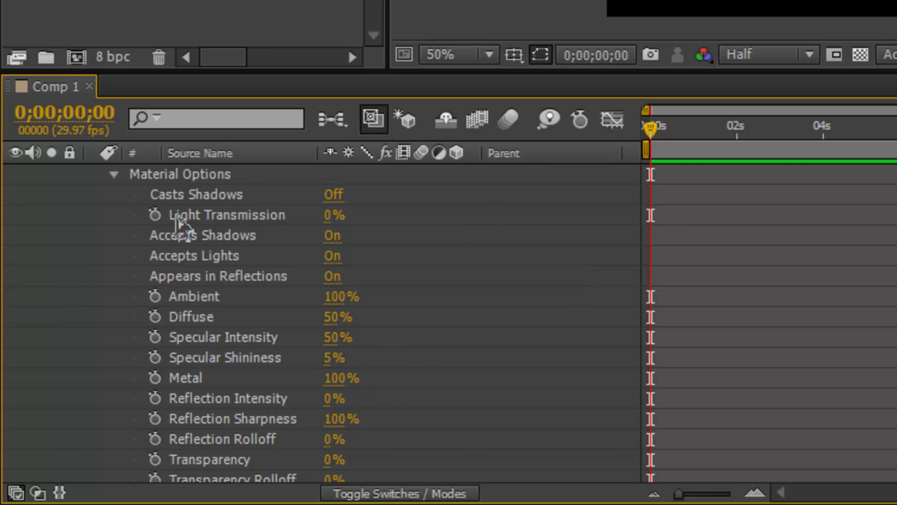
# Set Reflection Intensity to 10%, check Transparency, and confirm Extrusion Depth reads 19.0
pyautogui.scroll(-1, 246, 412)
pyautogui.click(238, 371)
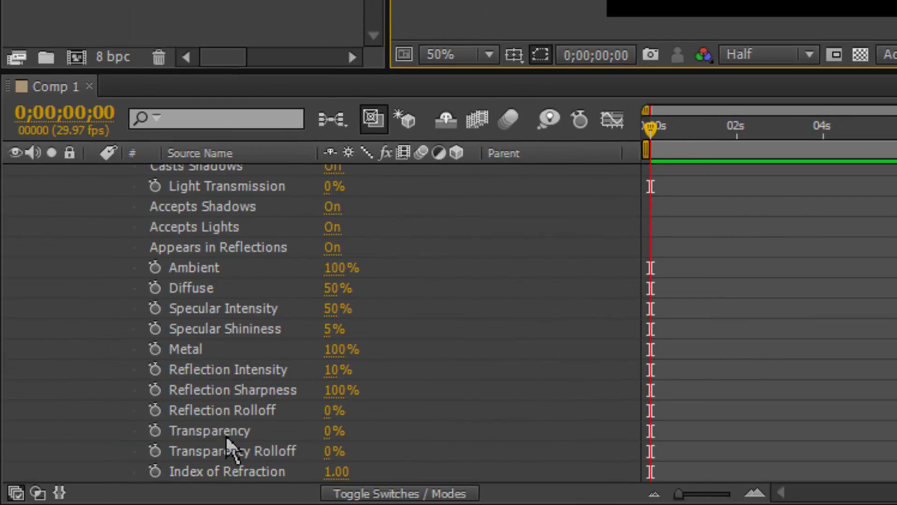
pyautogui.click(226, 432)
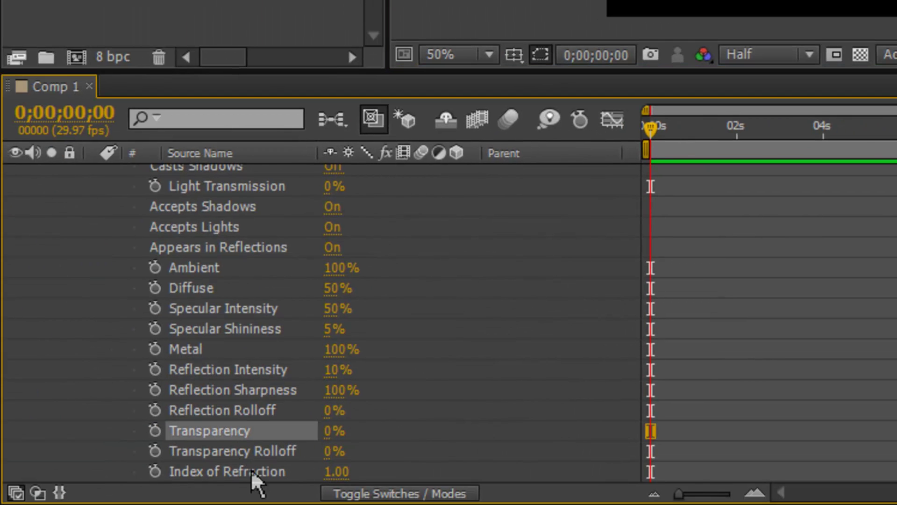
pyautogui.click(237, 449)
pyautogui.click(241, 410)
pyautogui.click(245, 451)
pyautogui.click(242, 431)
pyautogui.click(223, 369)
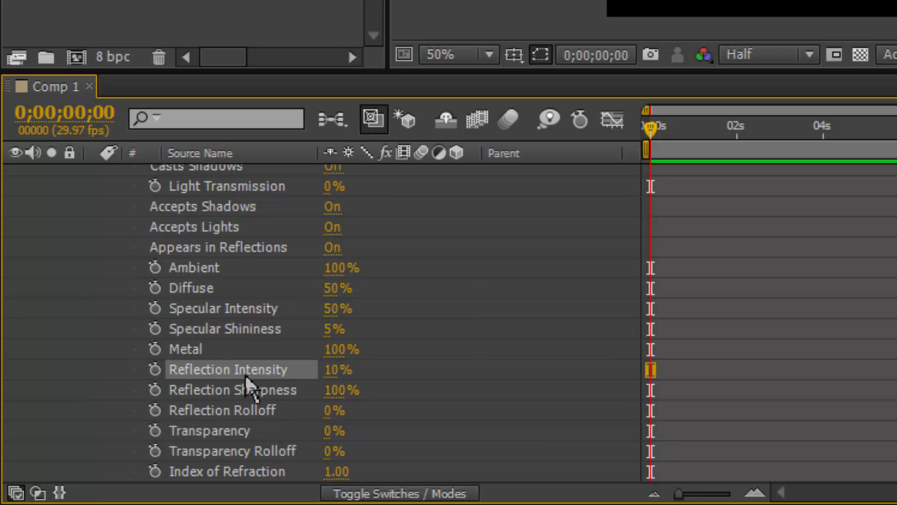
pyautogui.click(232, 430)
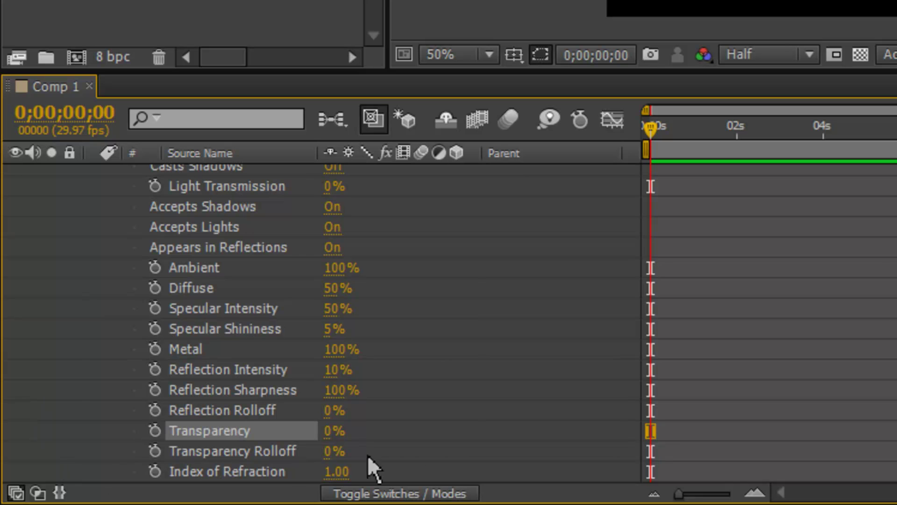
pyautogui.scroll(3, 235, 224)
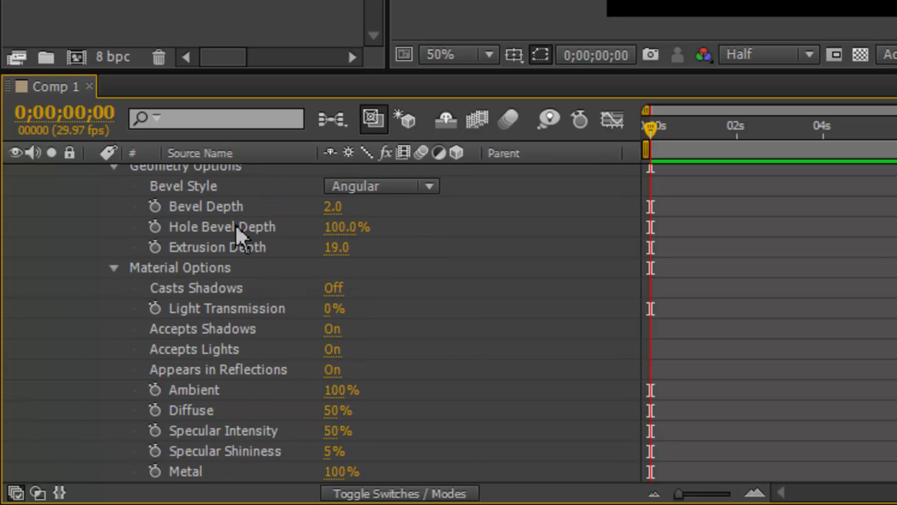
pyautogui.scroll(-3, 162, 379)
pyautogui.scroll(5, 306, 330)
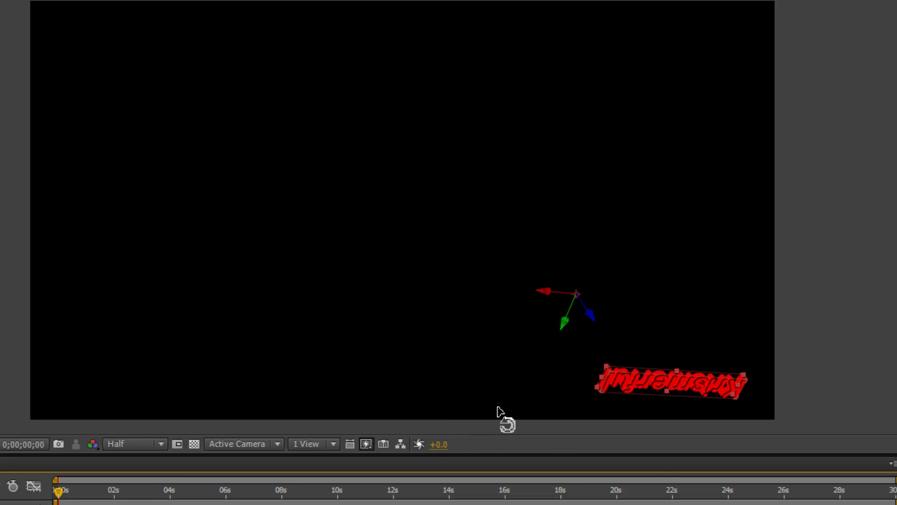
# Rotate Krismerful with the Rotation tool to a diagonal, mirrored angle, then deselect it
pyautogui.click(682, 333)
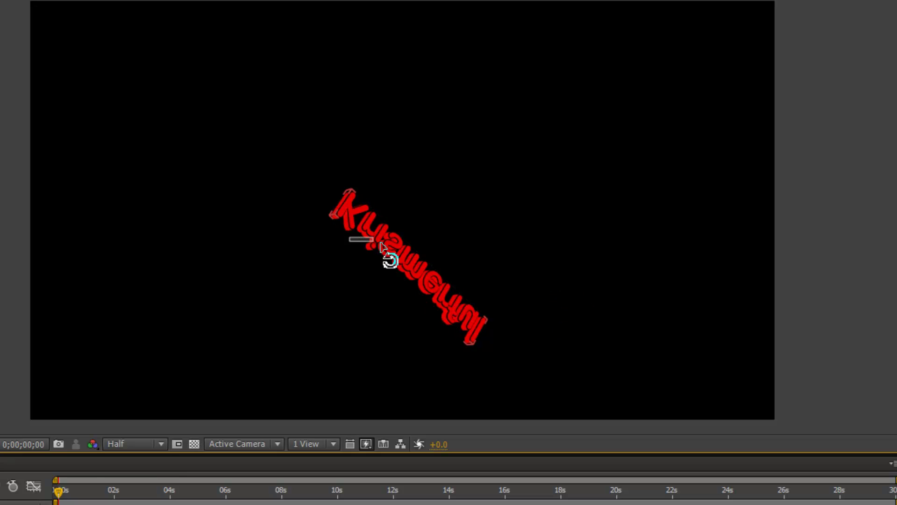
pyautogui.moveTo(401, 262); pyautogui.dragTo(485, 274)
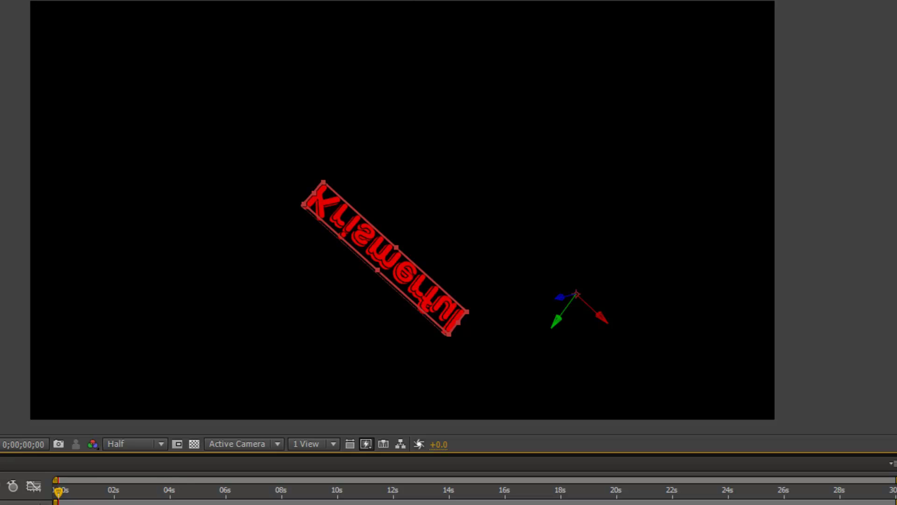
pyautogui.click(59, 499)
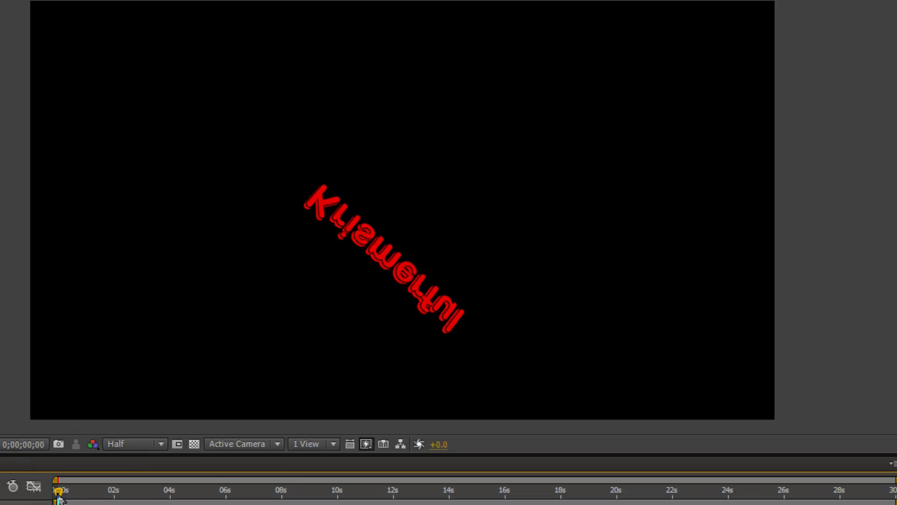
pyautogui.click(30, 348)
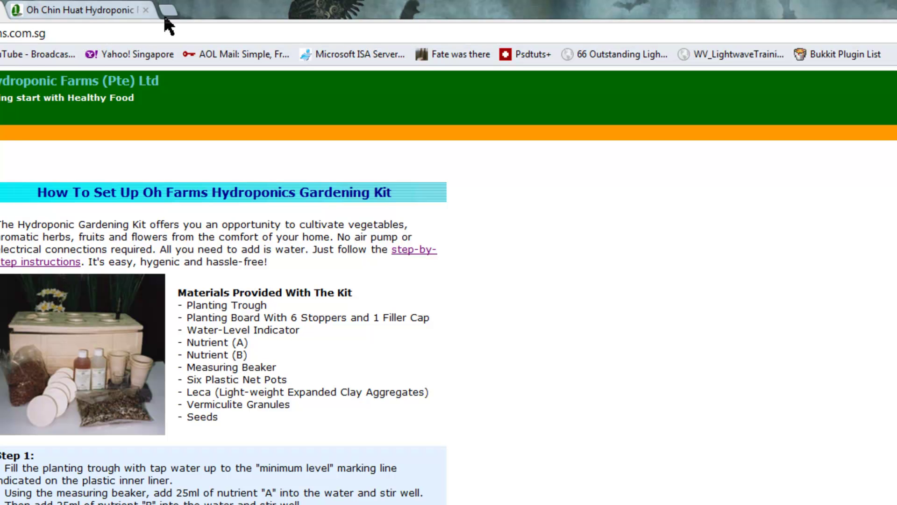
# Load adobe.com in a new tab, go to Downloads, and keep English for the After Effects CS6 trial
pyautogui.click(165, 17)
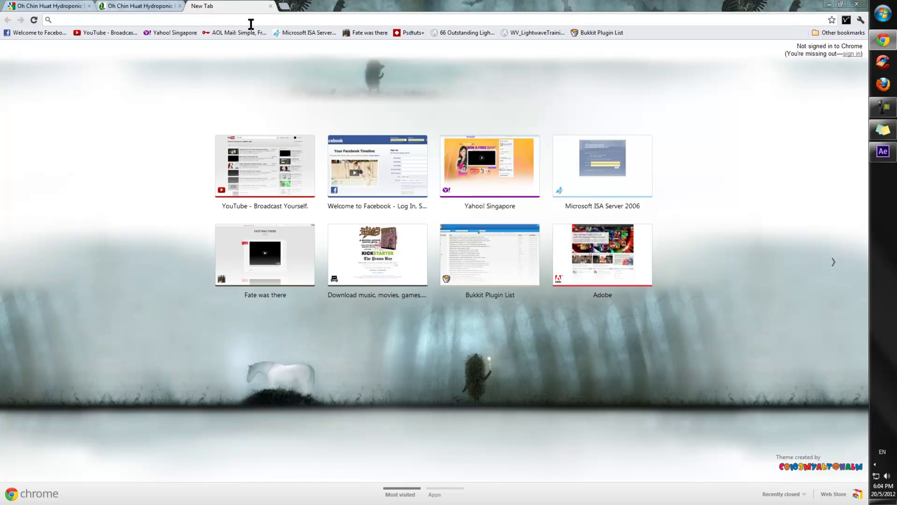
pyautogui.write('adobe.com')
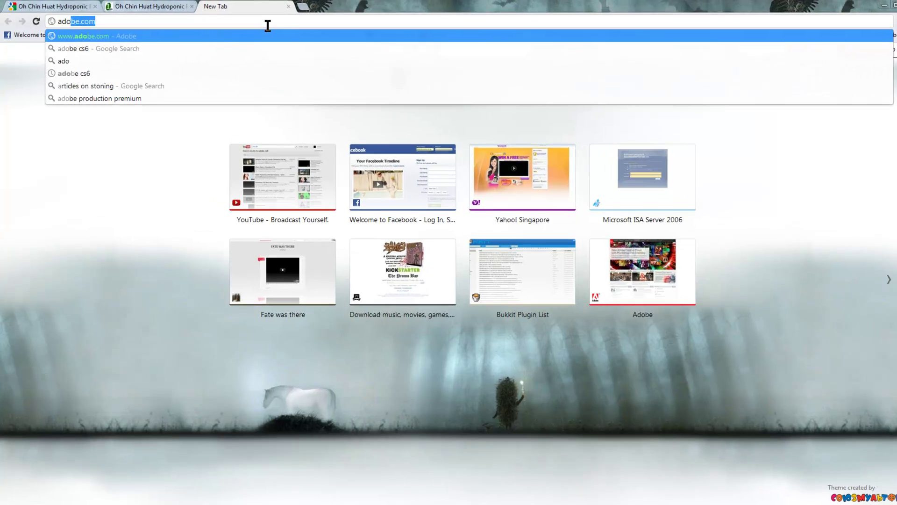
pyautogui.press('Return')
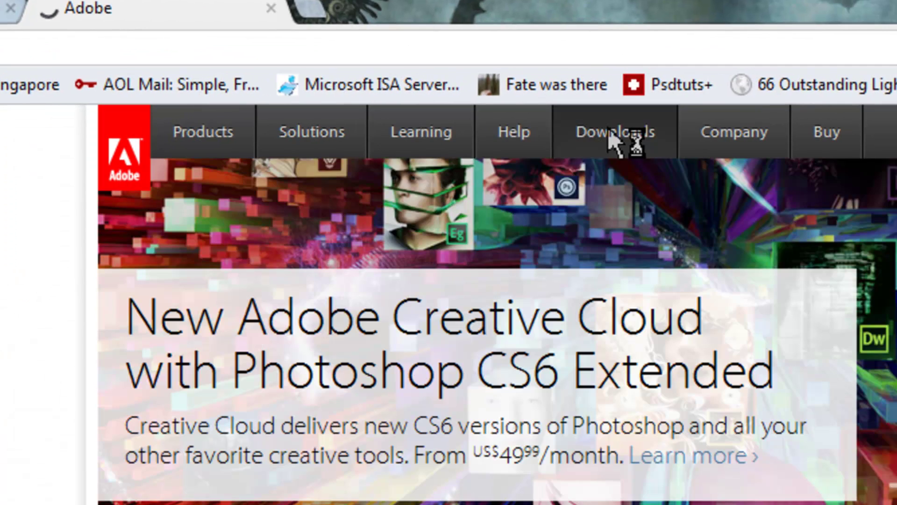
pyautogui.click(603, 138)
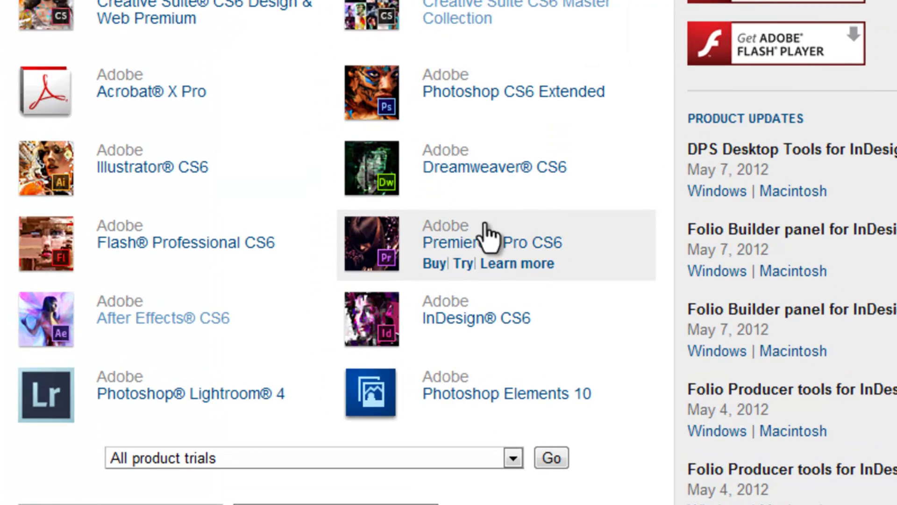
pyautogui.moveTo(150, 311)
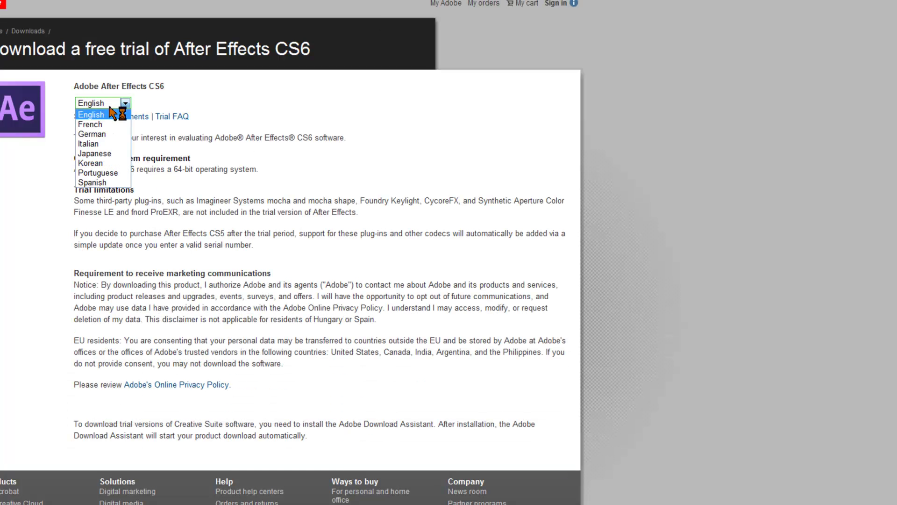
pyautogui.click(112, 114)
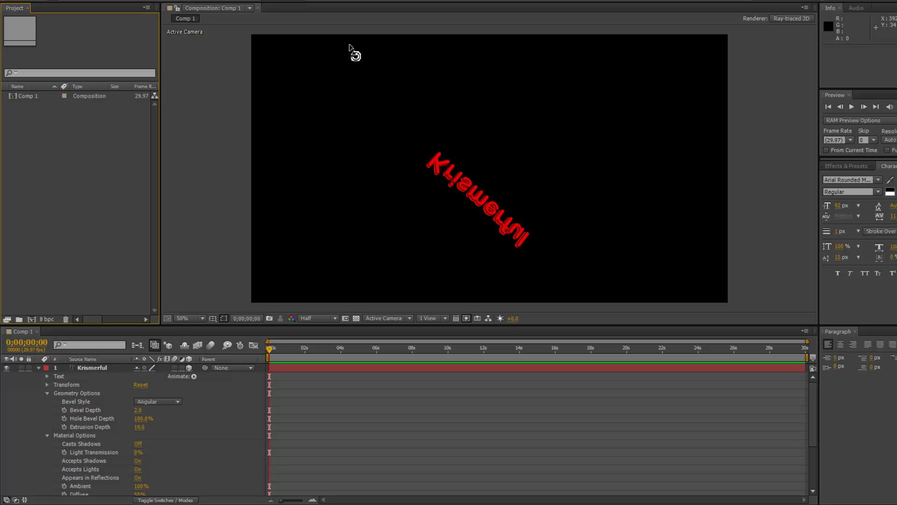
# Drag Krismerful with the Rotation tool to nudge its diagonal 3D angle
pyautogui.moveTo(352, 52); pyautogui.dragTo(451, 133)
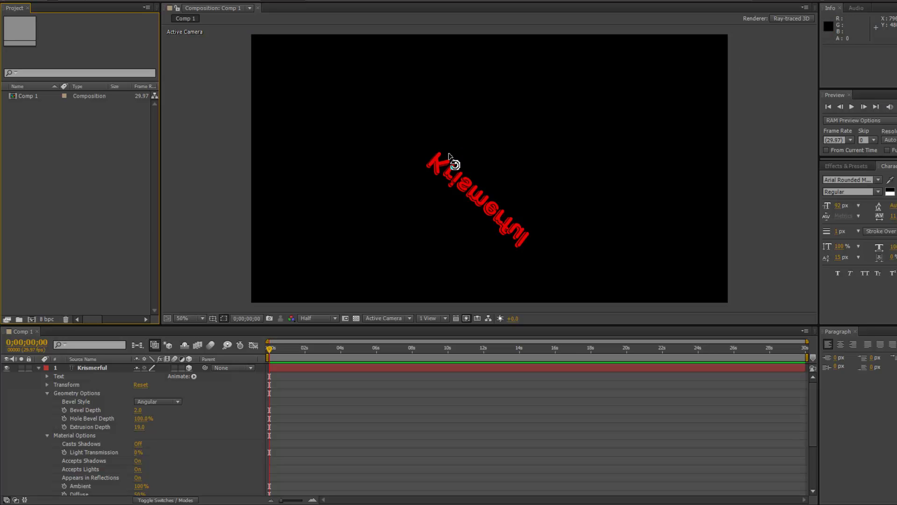